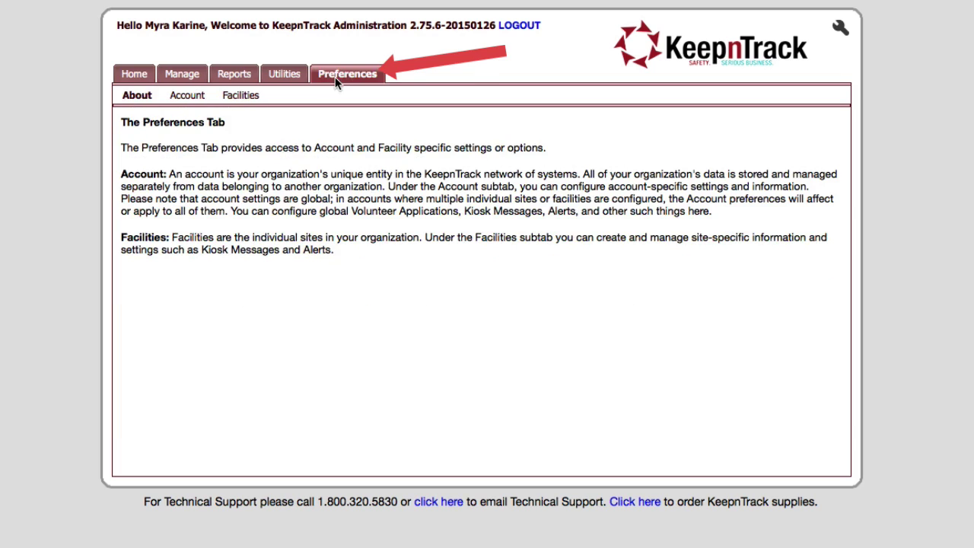
Open the Account preferences page listing the General, Classification and Kiosk settings.
click(184, 99)
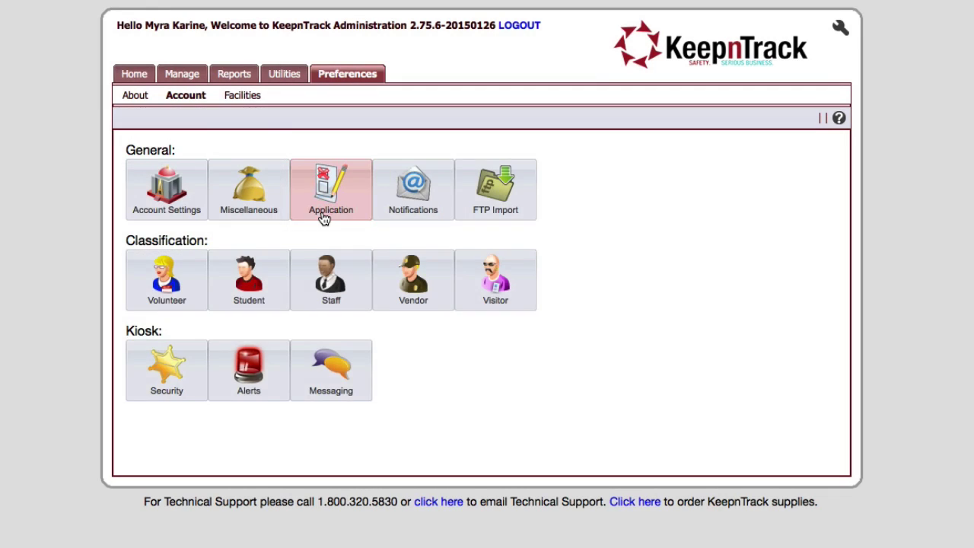
In the Application settings, change 'web site' to 'website' in the Application Information text.
click(324, 219)
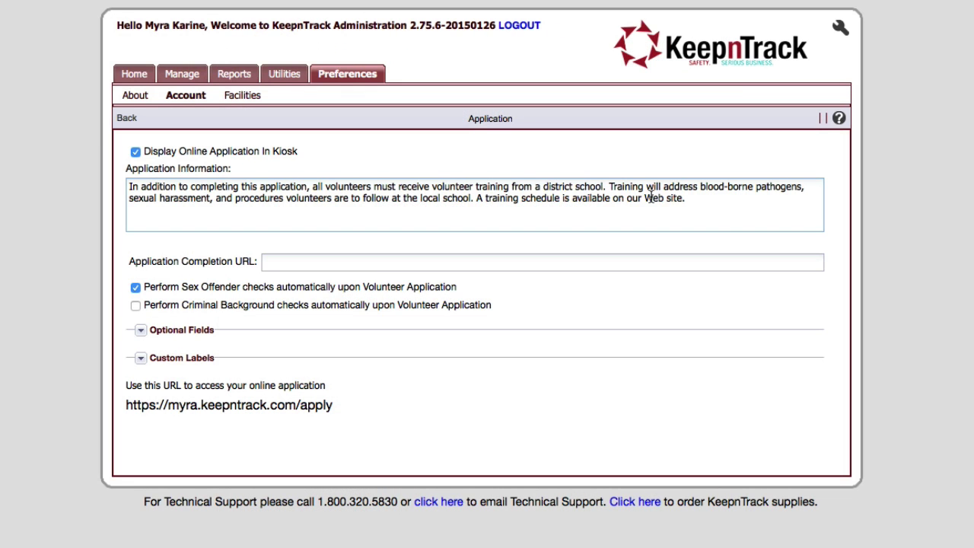
key(Right)
key(Right)
key(BackSpace)
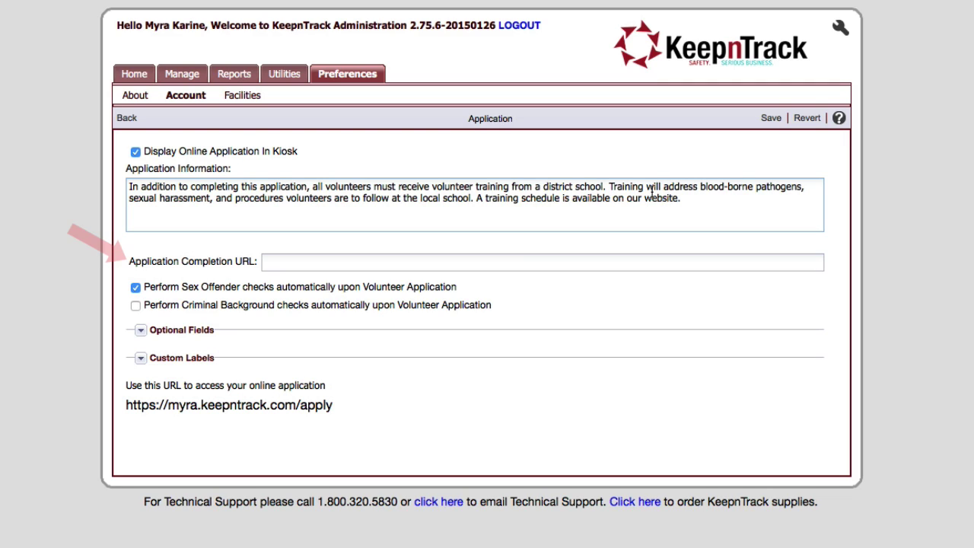
click(312, 265)
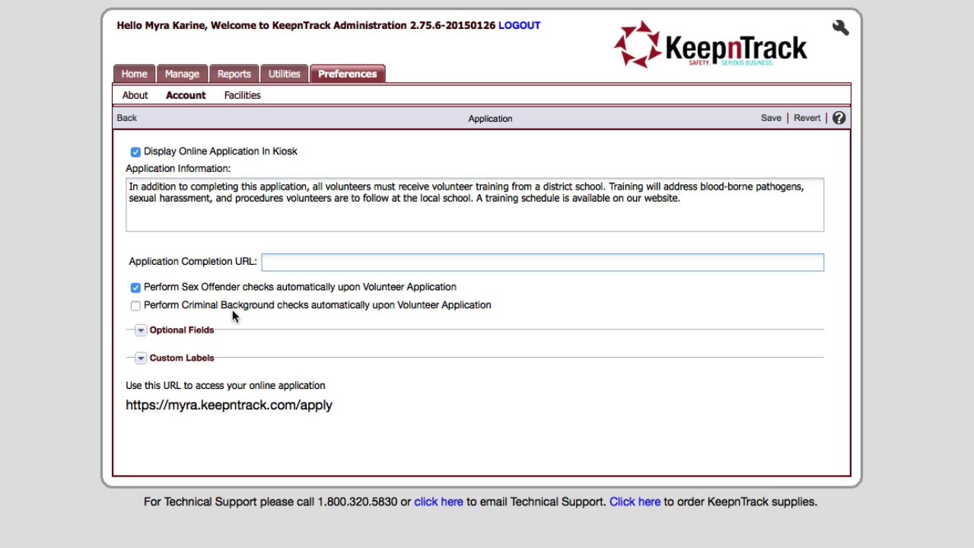
In Optional Fields, make e-mail address required and driver license no longer required.
click(140, 332)
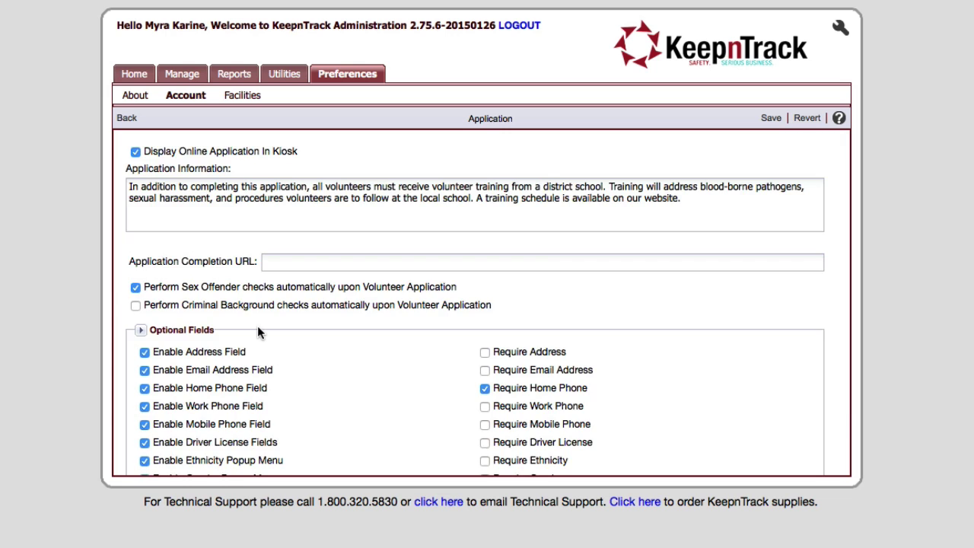
scroll(257, 326, down, 5)
scroll(258, 332, up, 1)
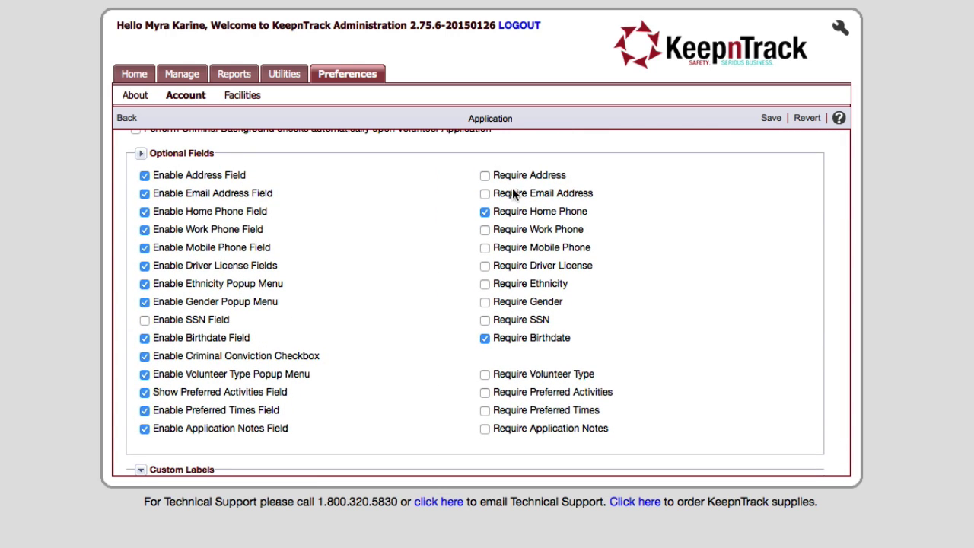
click(484, 194)
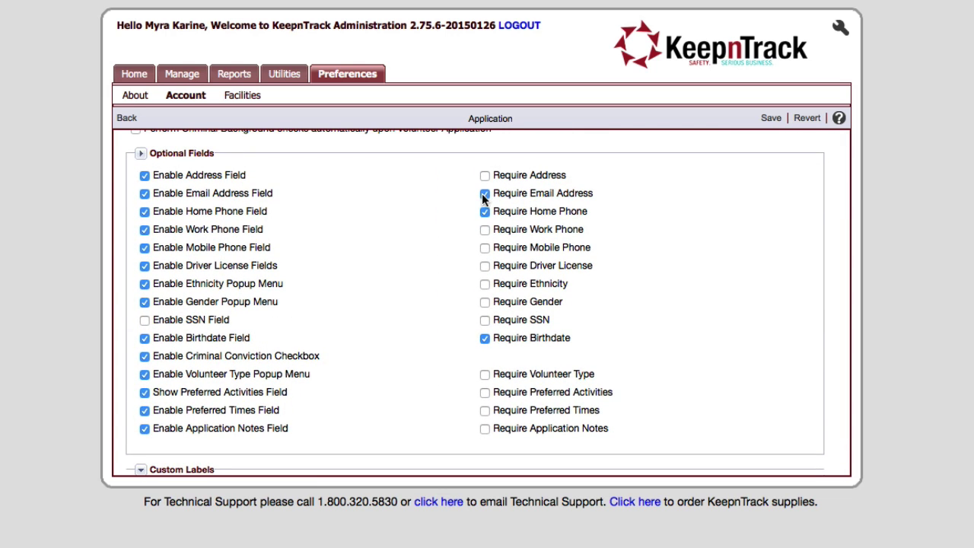
click(482, 266)
click(141, 154)
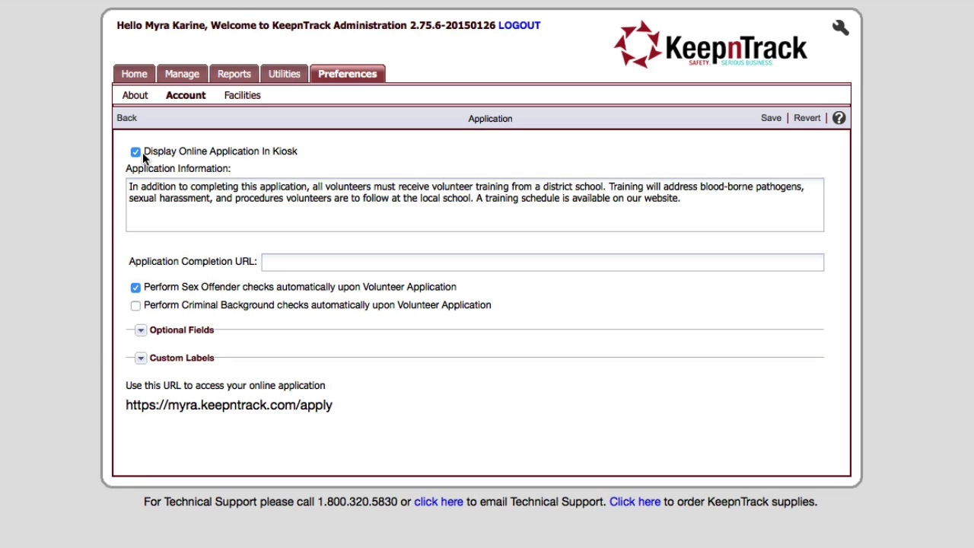
Add custom labels 'Previous Experience' and 'Have you ever had chicken pox?', then save.
click(141, 358)
scroll(335, 349, down, 3)
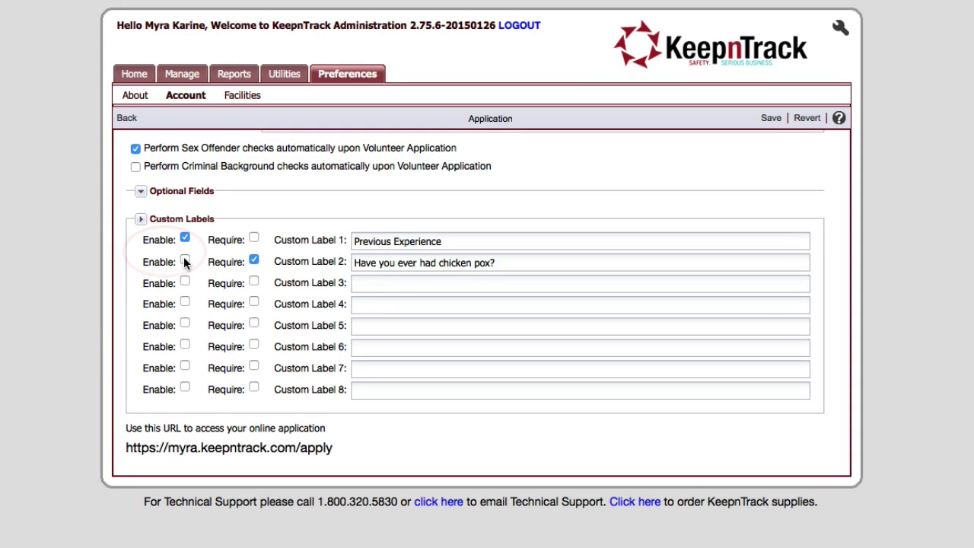
click(185, 262)
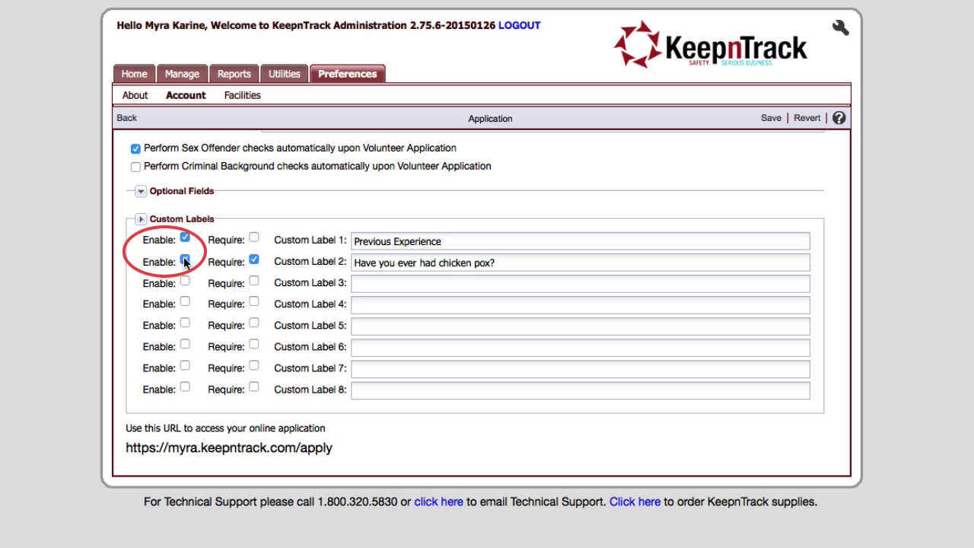
click(770, 118)
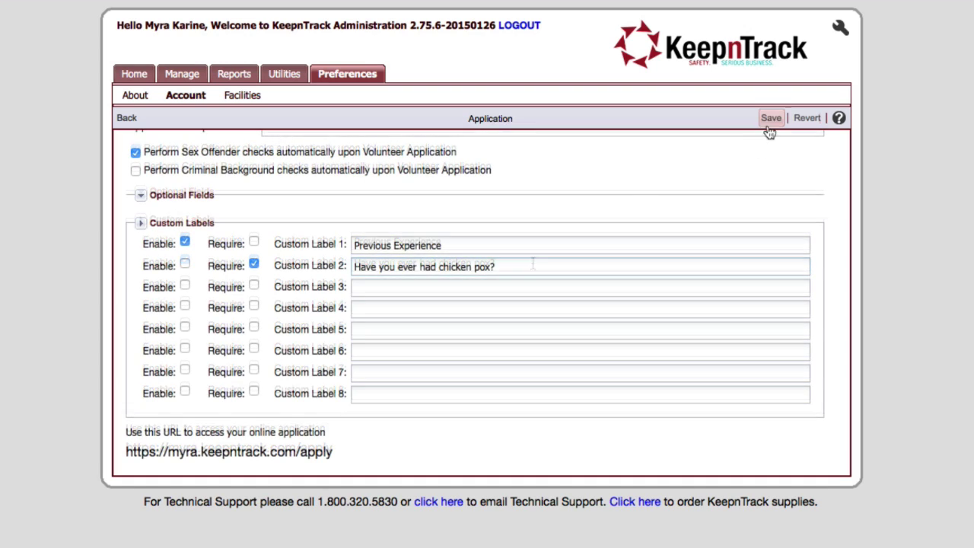
click(771, 120)
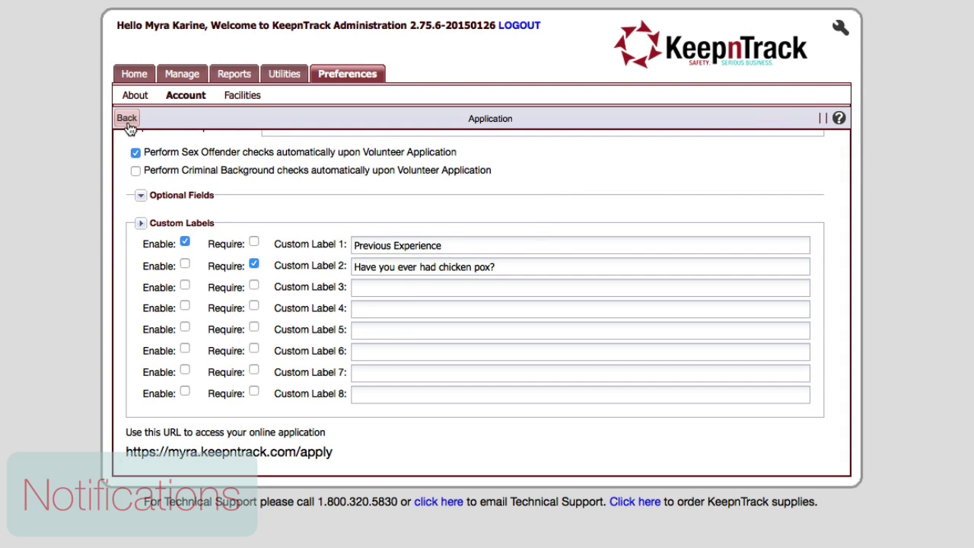
Open Notifications and review the received, approval and rejection notification sections.
click(127, 122)
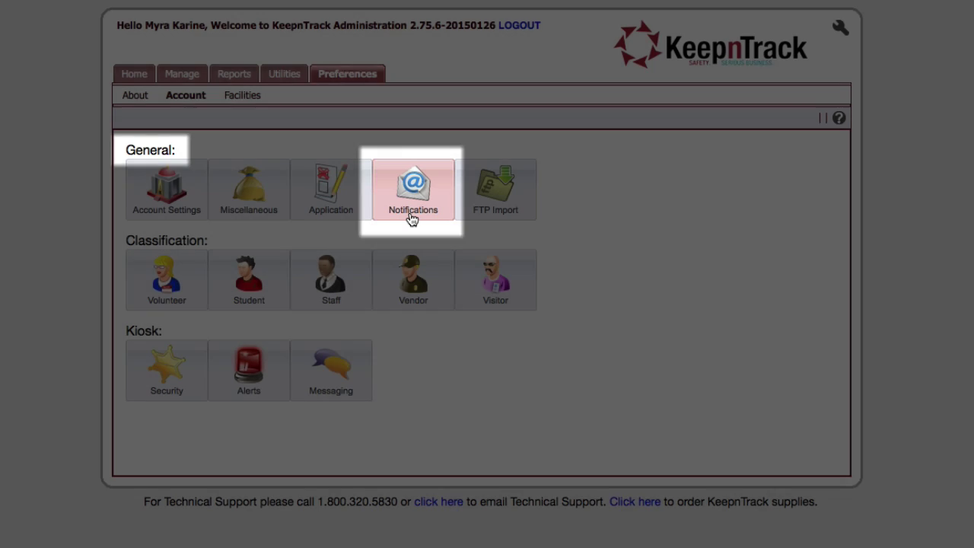
click(411, 218)
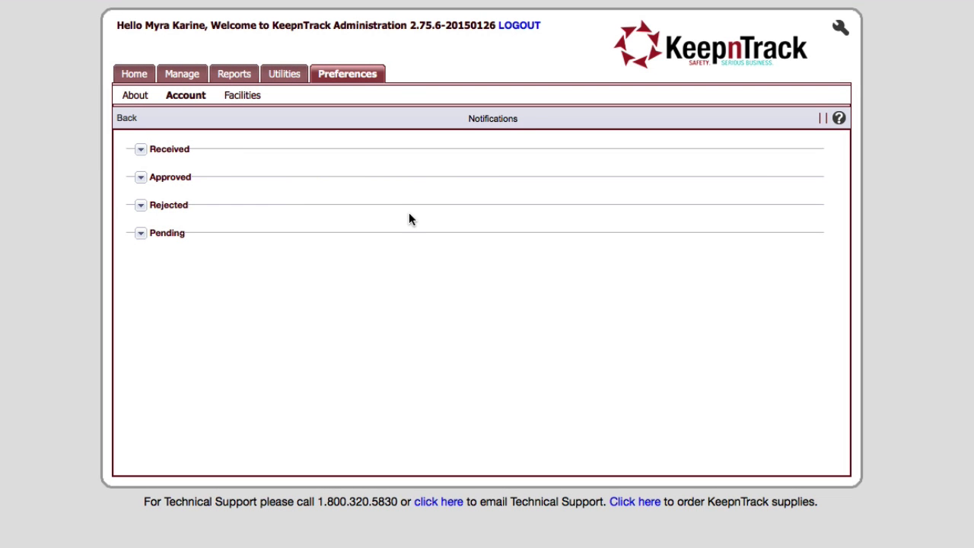
click(141, 150)
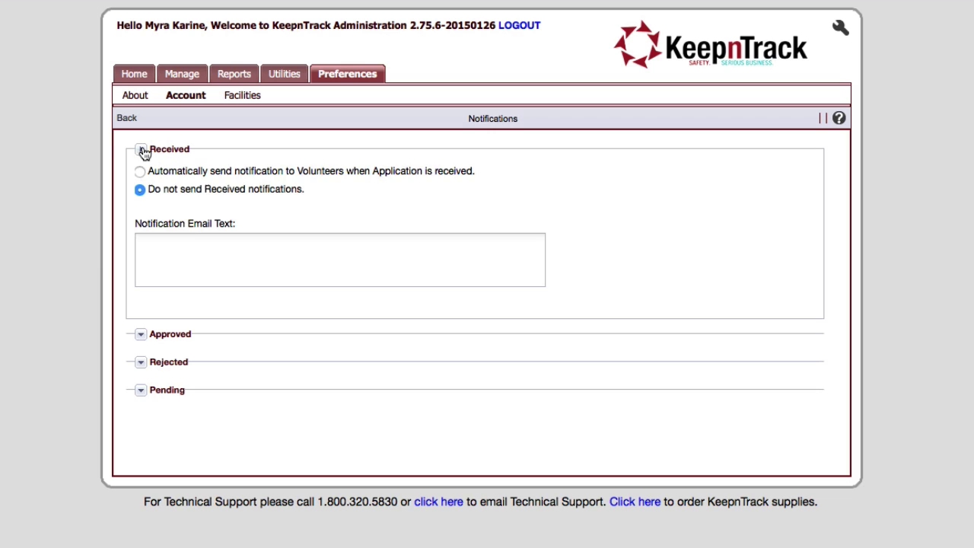
click(142, 150)
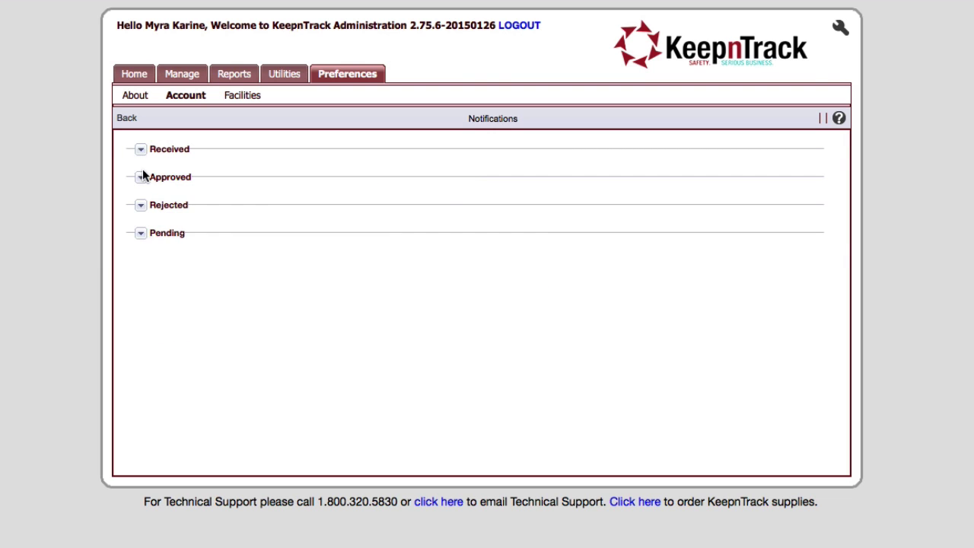
click(141, 180)
click(142, 178)
click(142, 205)
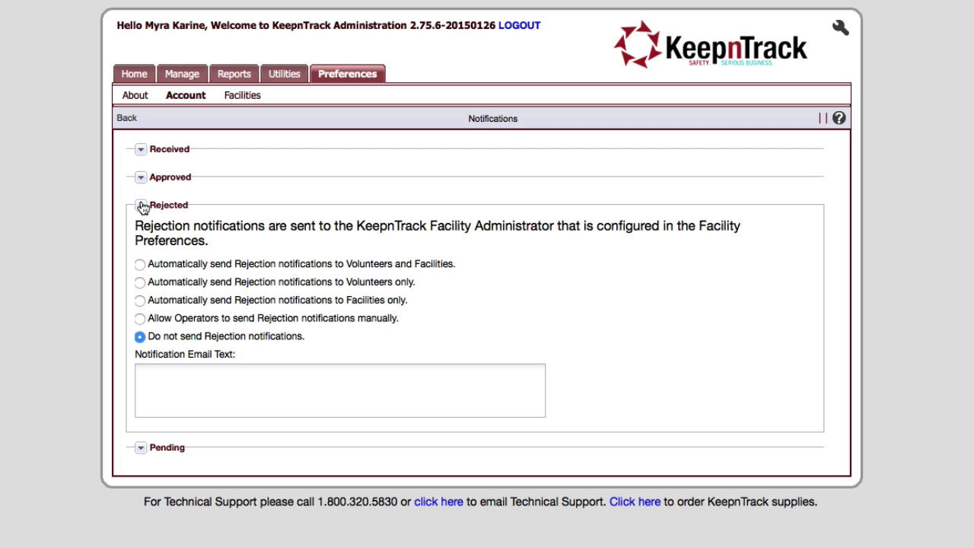
click(140, 177)
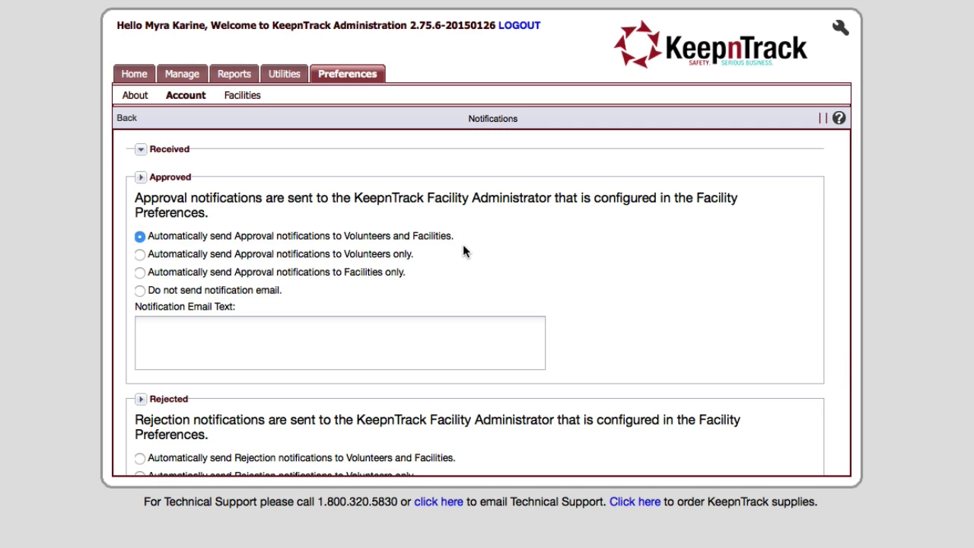
scroll(463, 245, down, 2)
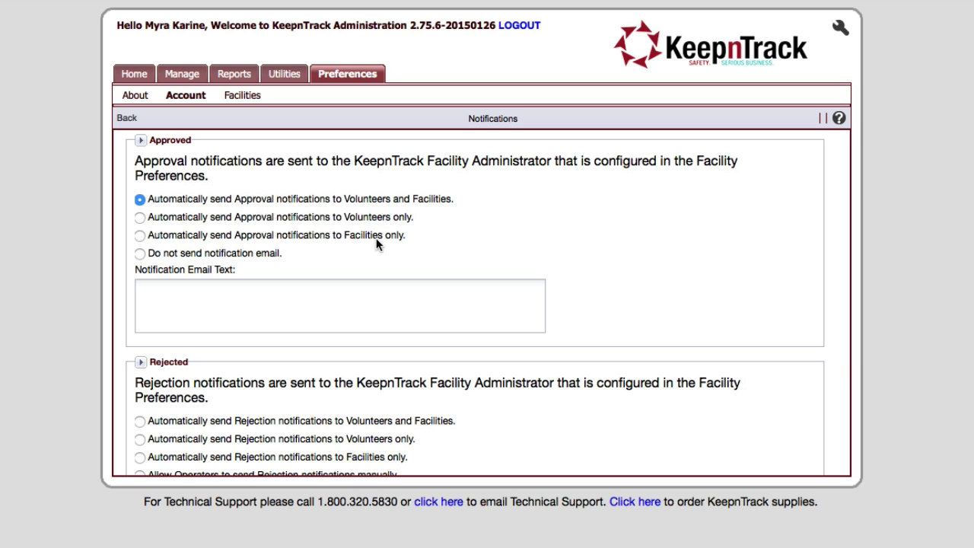
scroll(377, 237, down, 5)
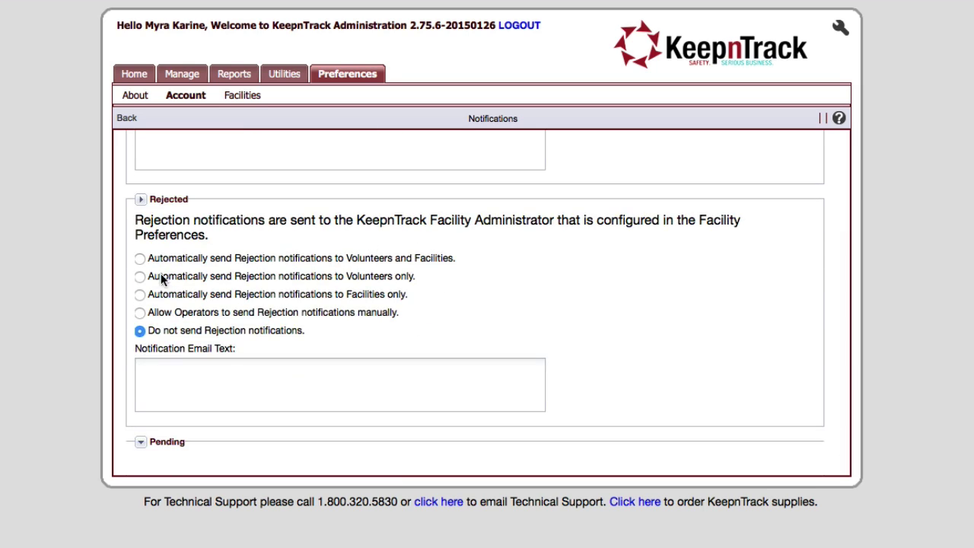
Set rejection notices to auto-send to volunteers and facilities, save, and return to preferences.
click(140, 200)
click(140, 426)
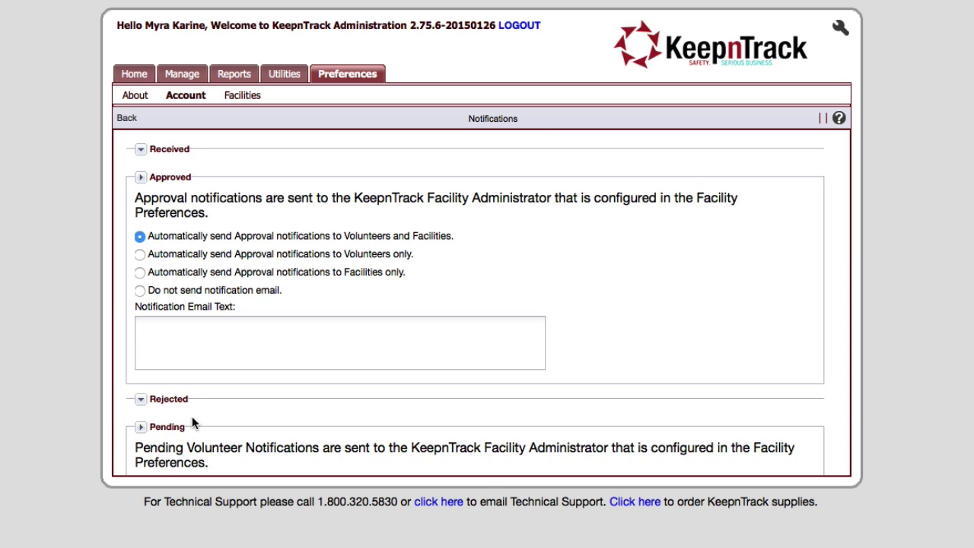
scroll(284, 418, down, 4)
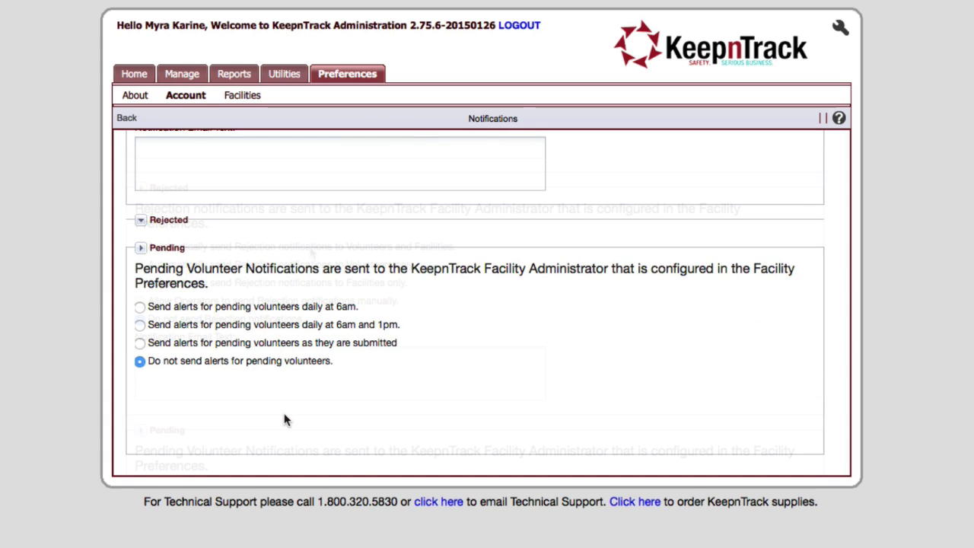
click(309, 244)
click(310, 248)
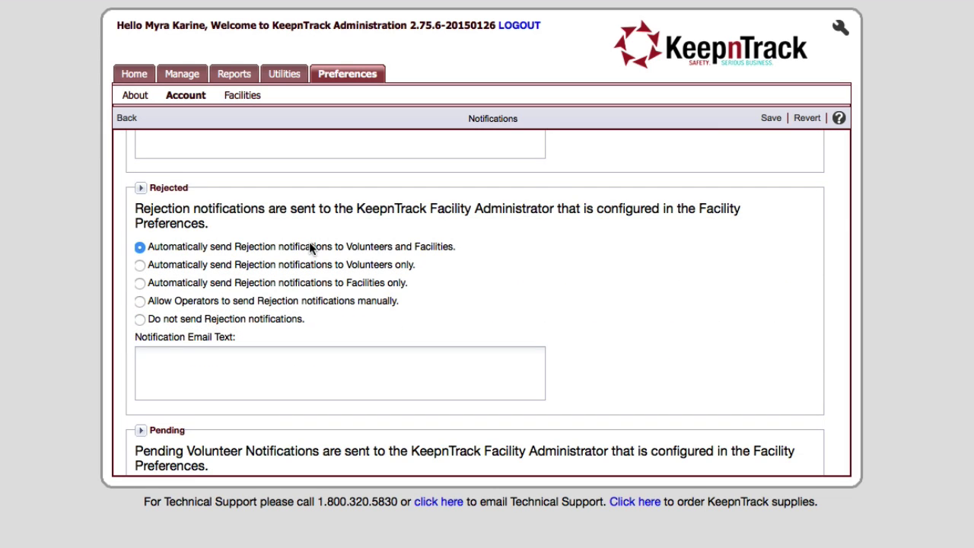
click(769, 119)
click(133, 122)
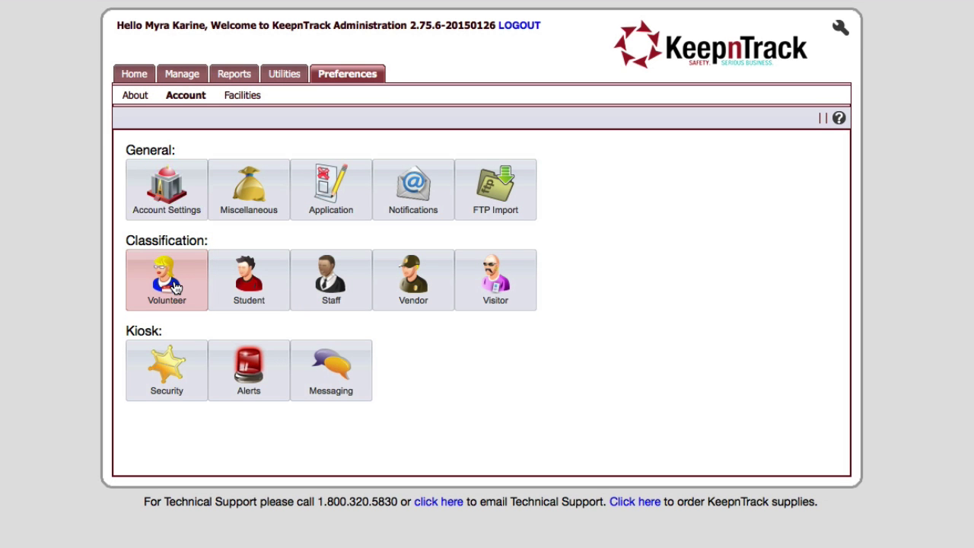
In Volunteer preferences, tick Approved Applications Require Verification Procedure.
click(173, 283)
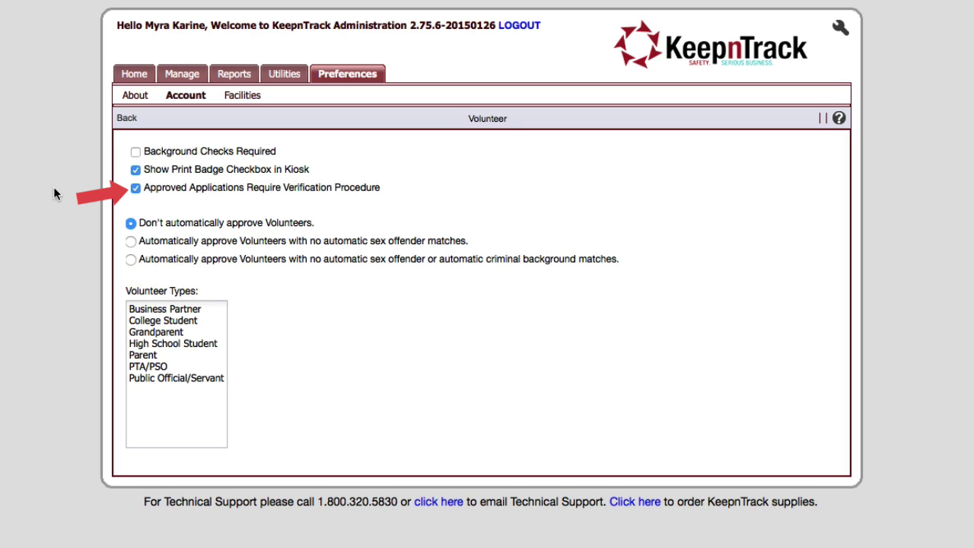
click(134, 190)
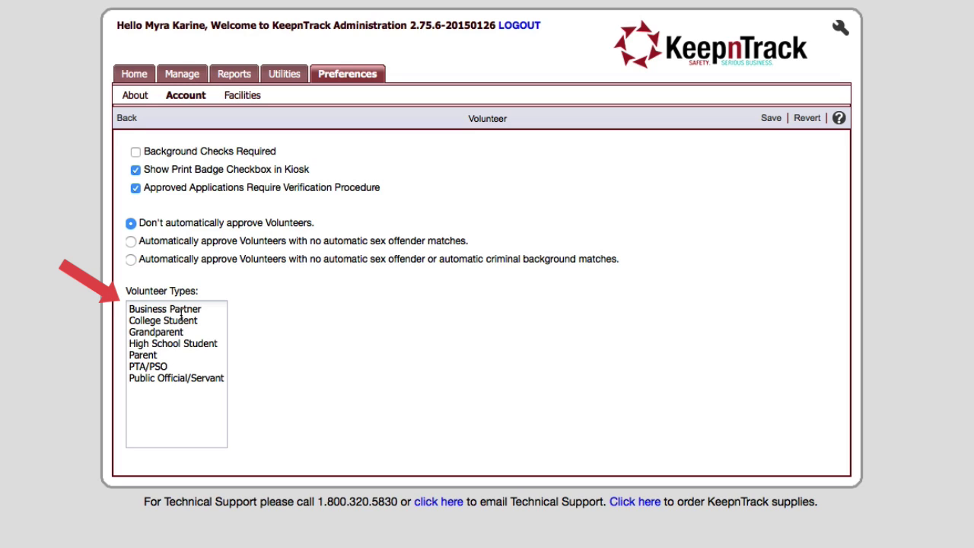
click(167, 407)
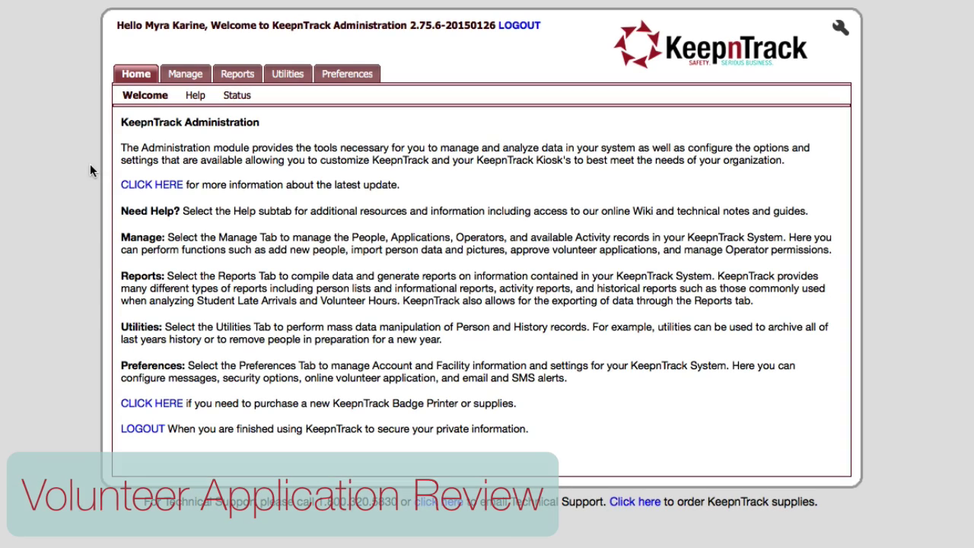
Accept the pending application under Manage > Applications and dismiss the approval notice.
click(190, 74)
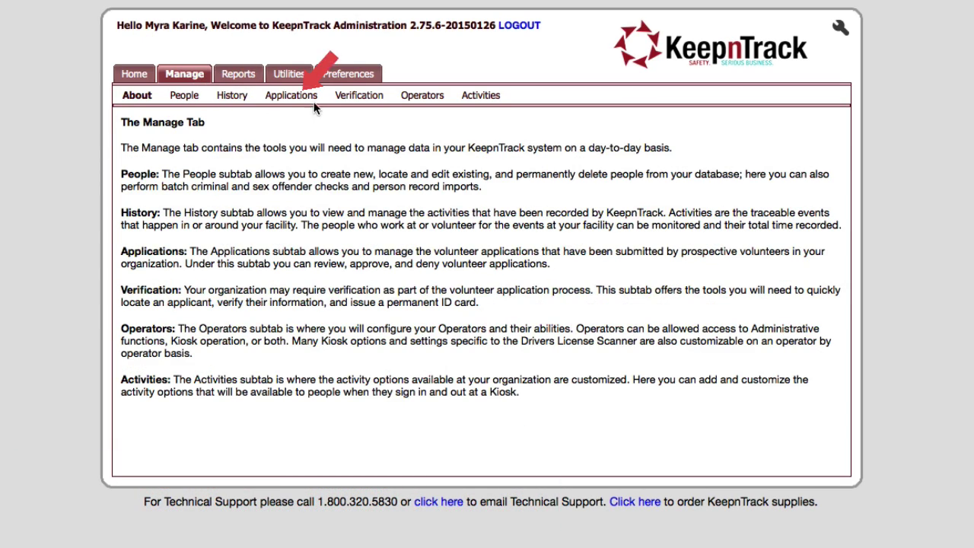
click(307, 97)
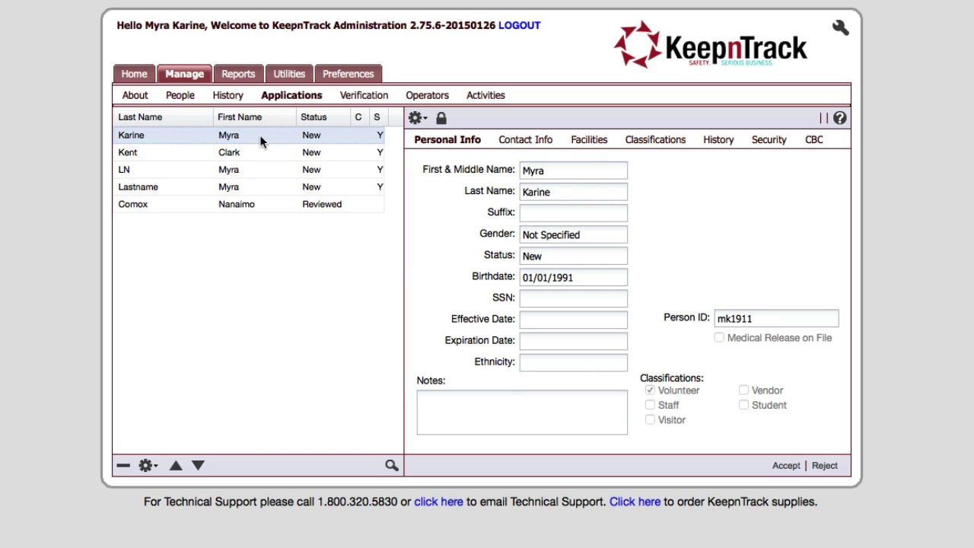
click(417, 118)
click(785, 466)
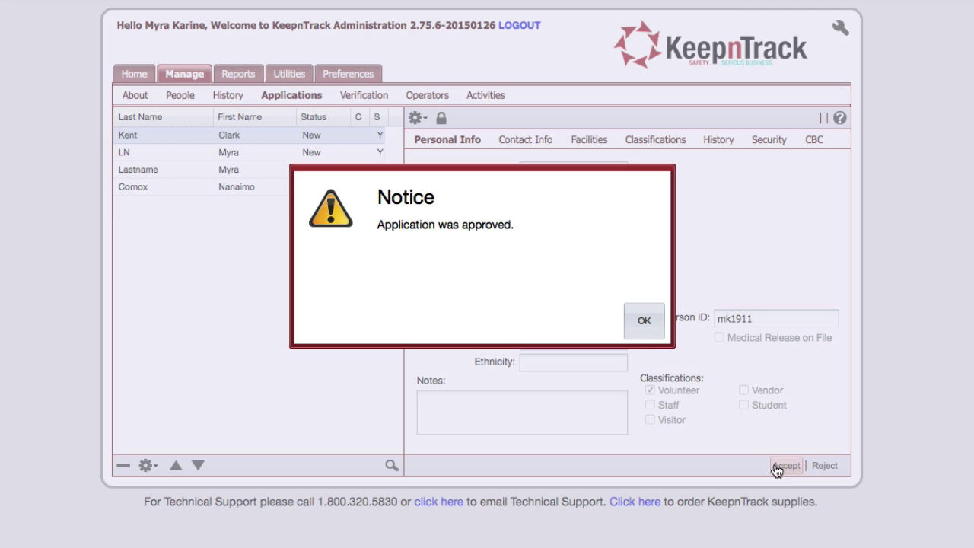
click(634, 323)
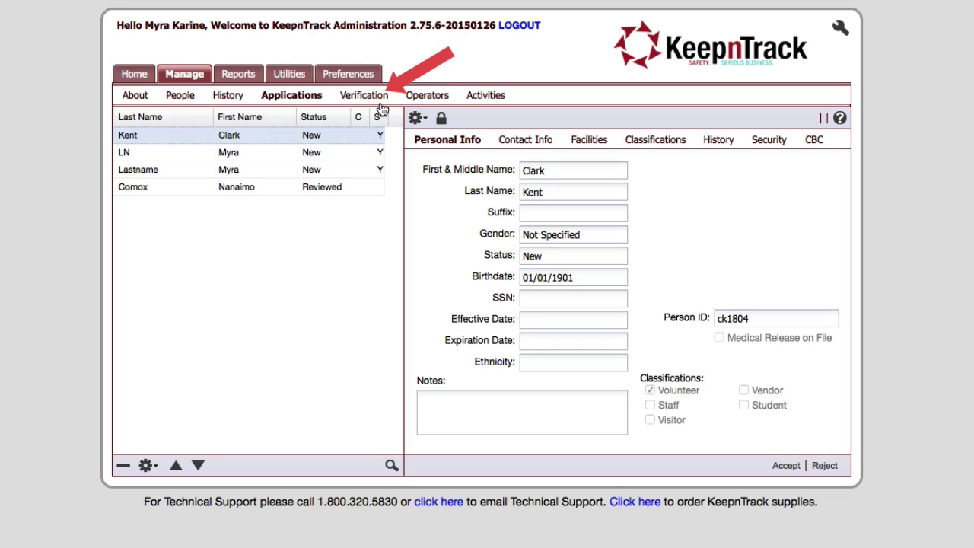
In Verification, search for the applicant by first name and last-name initial.
click(380, 103)
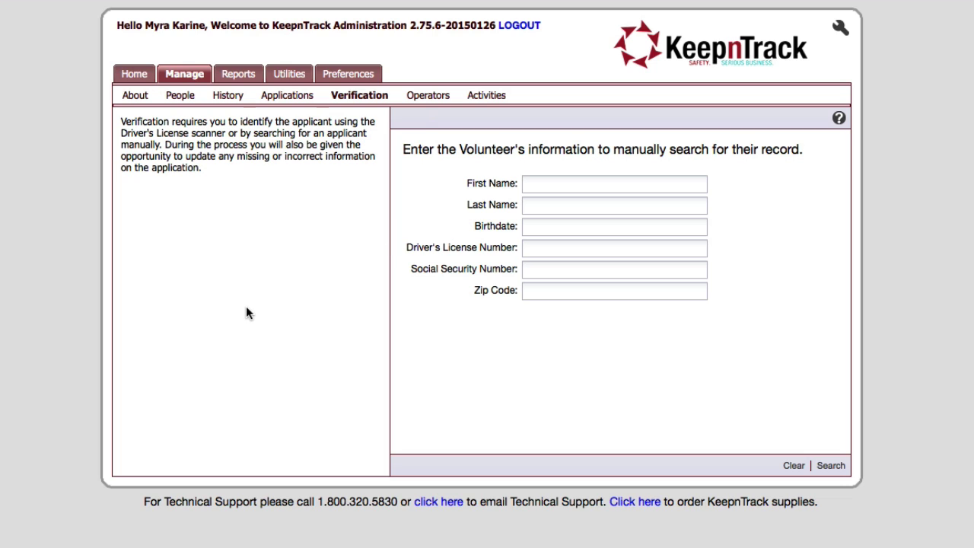
click(533, 183)
text(Myra)
key(Tab)
text(K)
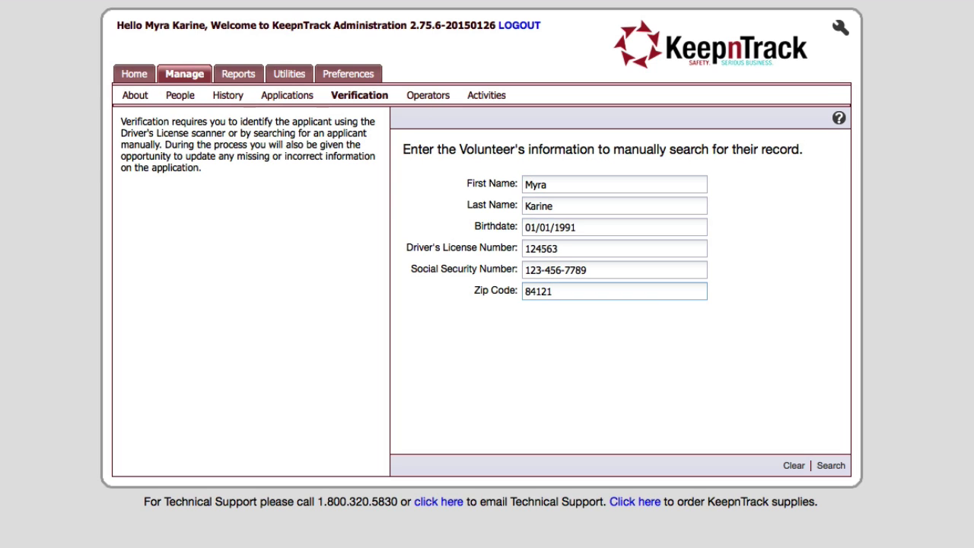
click(828, 468)
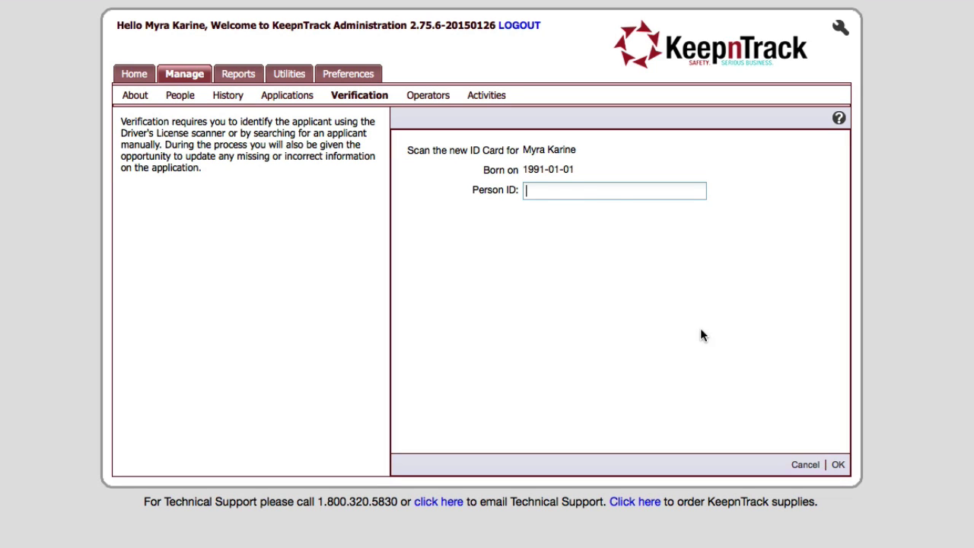
Assign the applicant a new person ID, confirm the save, and finish verification.
text(8877)
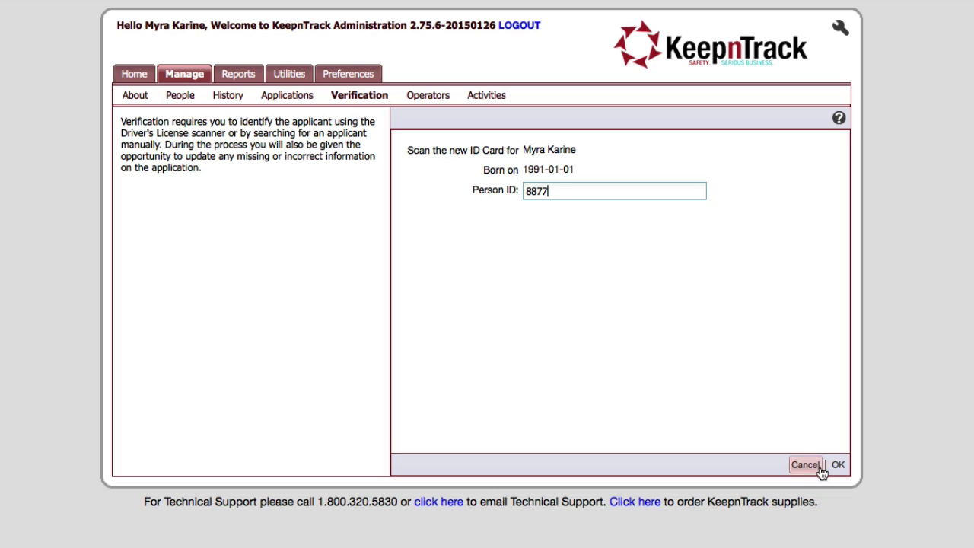
click(836, 465)
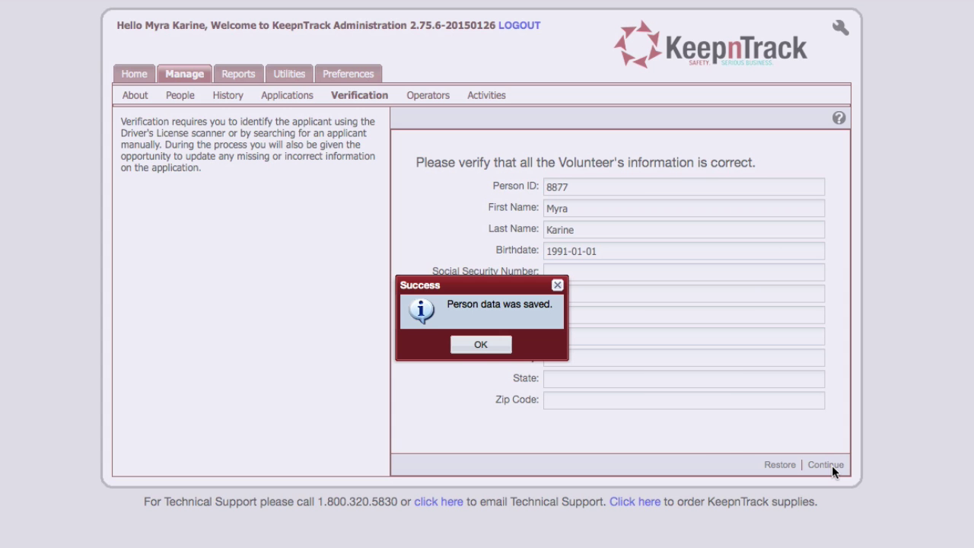
click(472, 346)
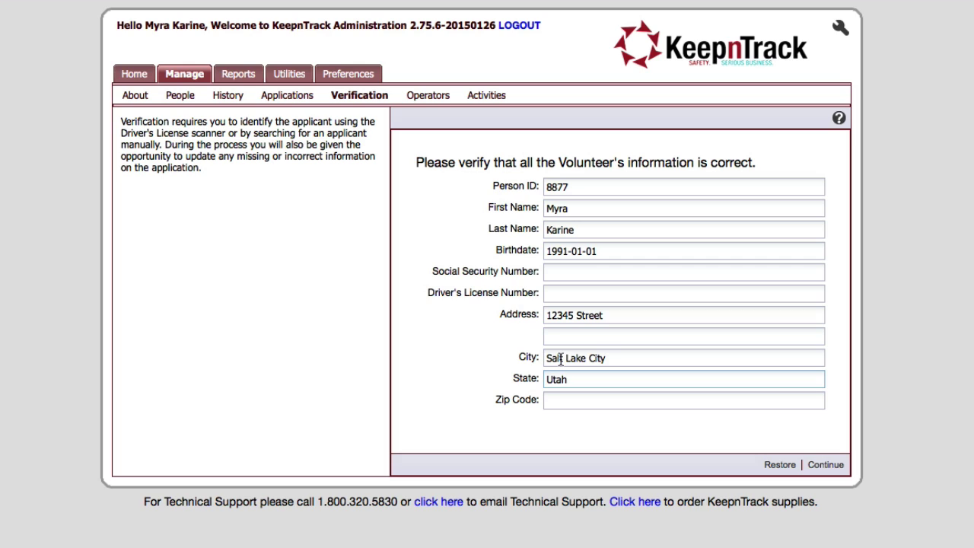
click(826, 467)
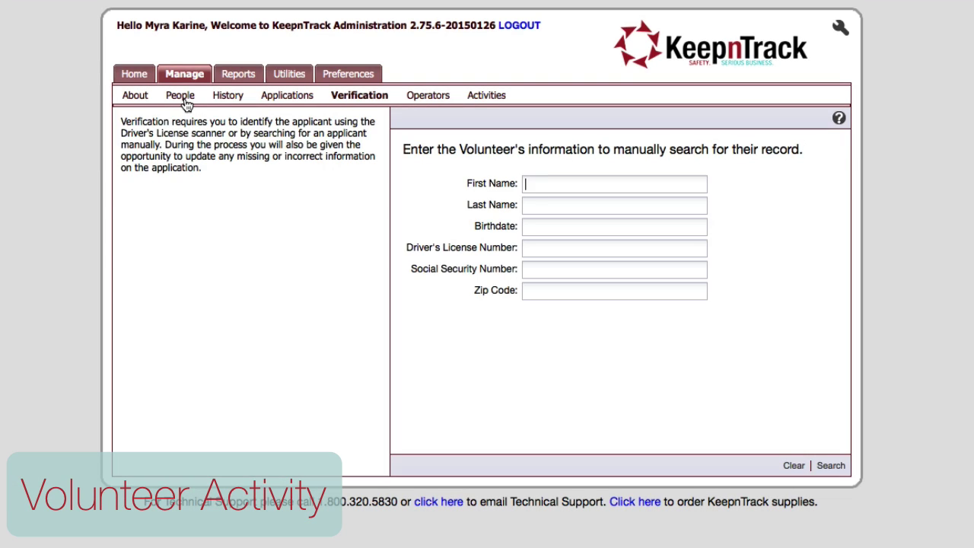
Find the active volunteer under People, then start and discard a Volunteer history record.
click(183, 96)
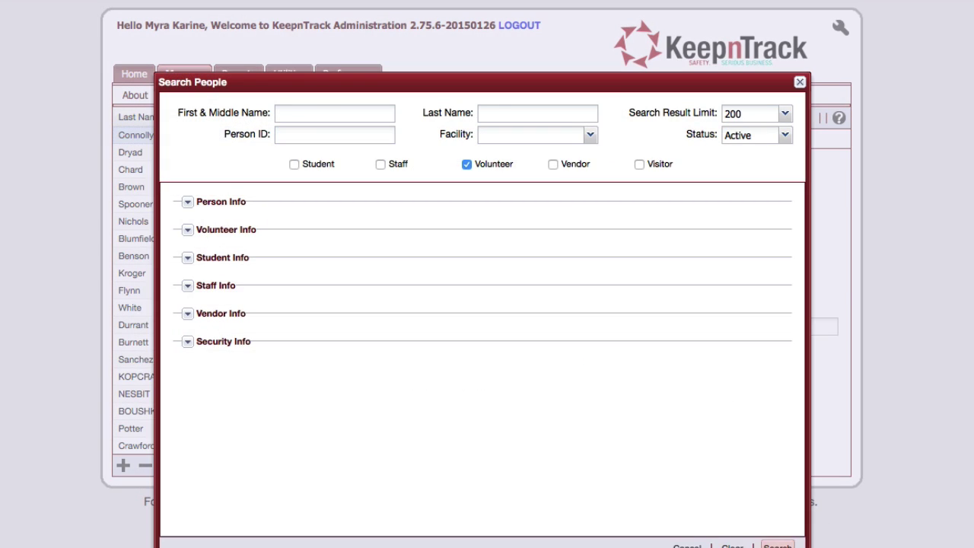
click(777, 544)
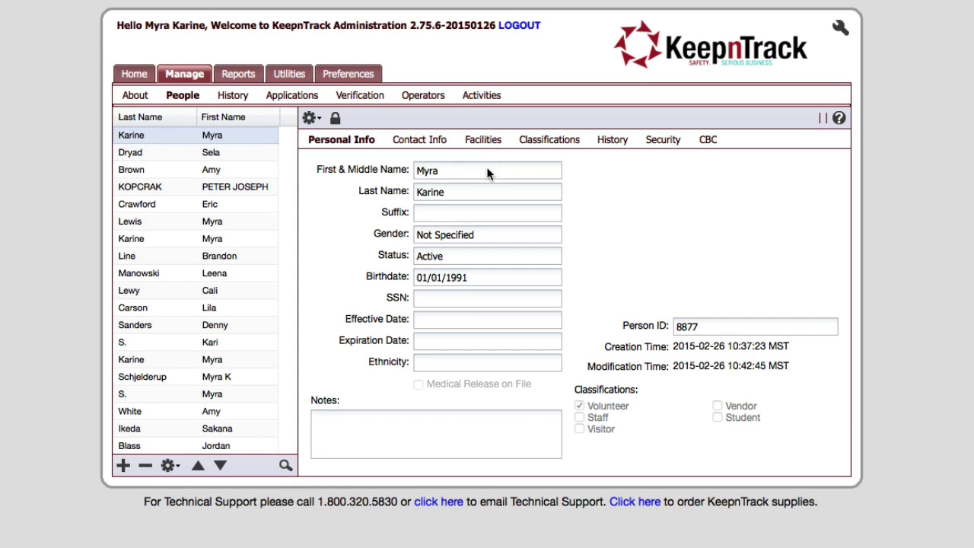
click(613, 141)
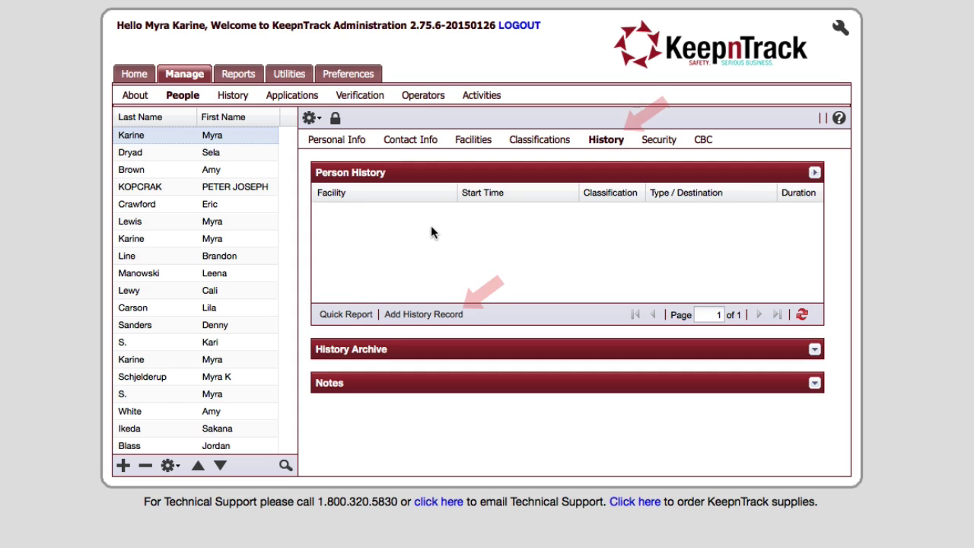
click(418, 314)
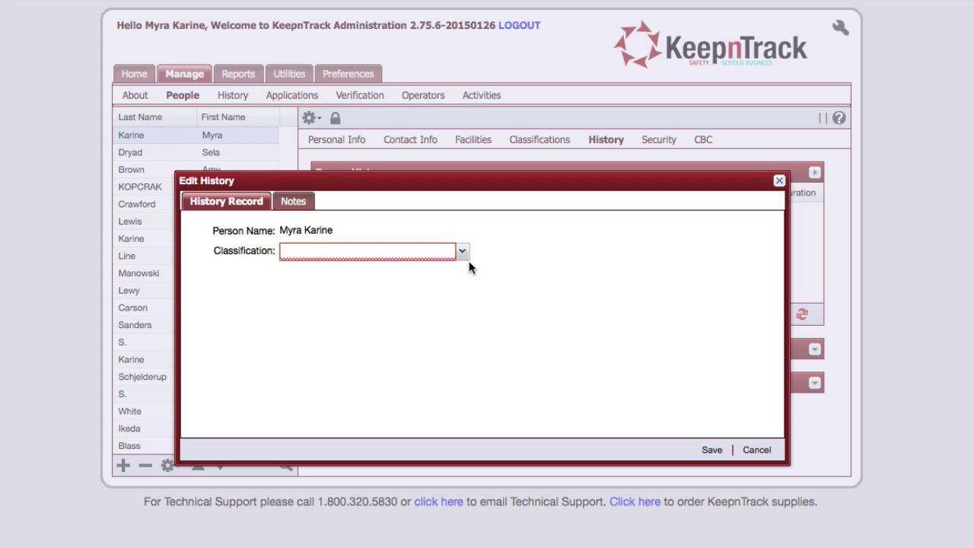
click(464, 254)
click(457, 270)
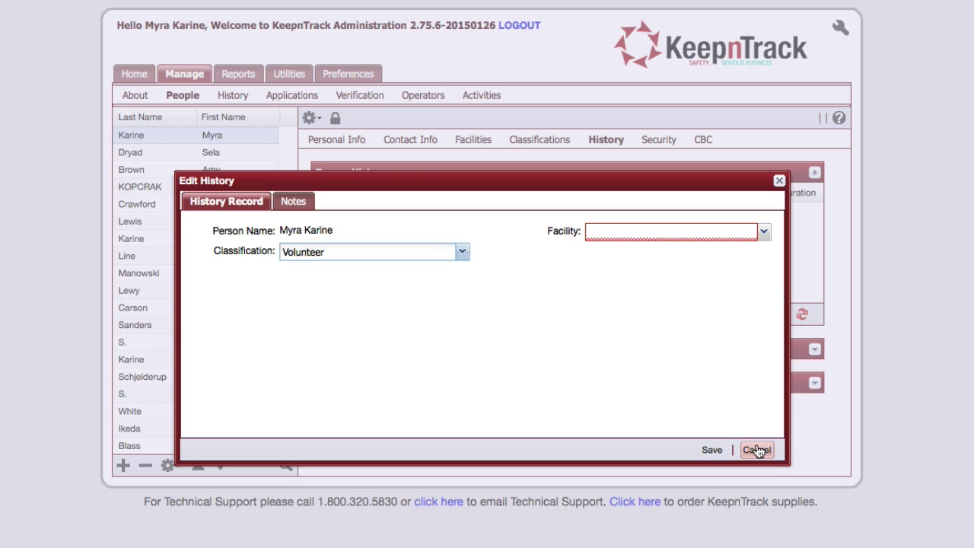
click(756, 450)
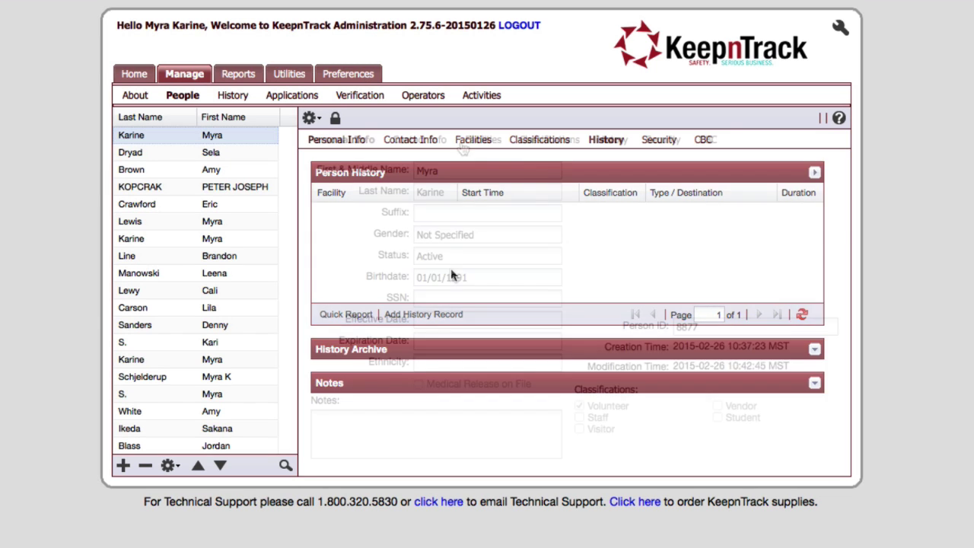
Enter the volunteer's login e-mail and password on the Security tab and save.
click(659, 143)
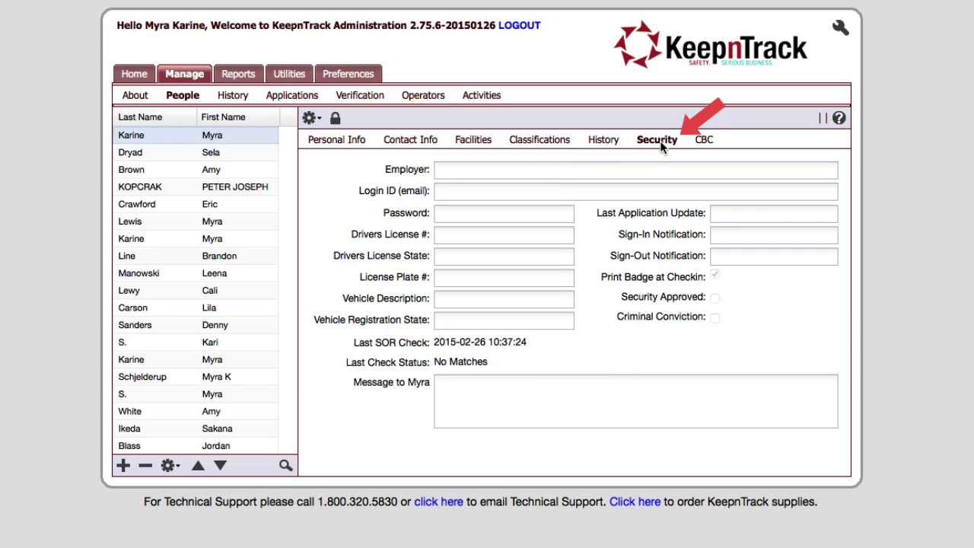
click(335, 118)
click(450, 191)
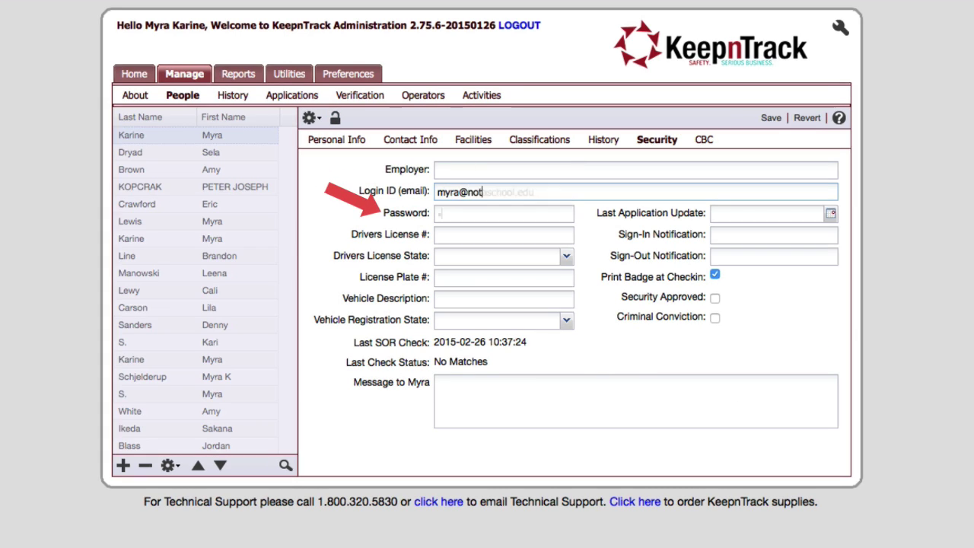
key(Tab)
text(pass)
click(772, 119)
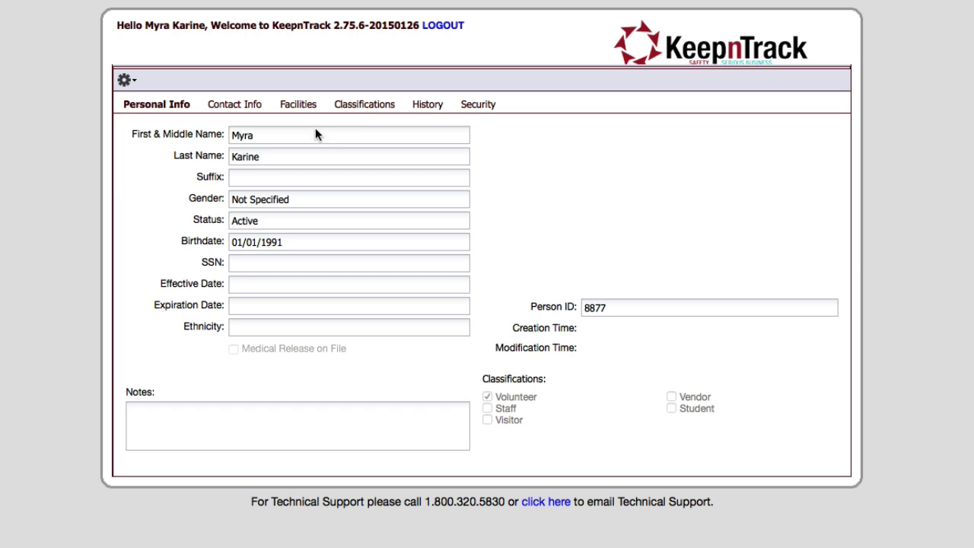
Save a Volunteer Special Projects record at Fantastic School, 02/25/2015, 2:00–4:00 PM, then check History.
click(411, 107)
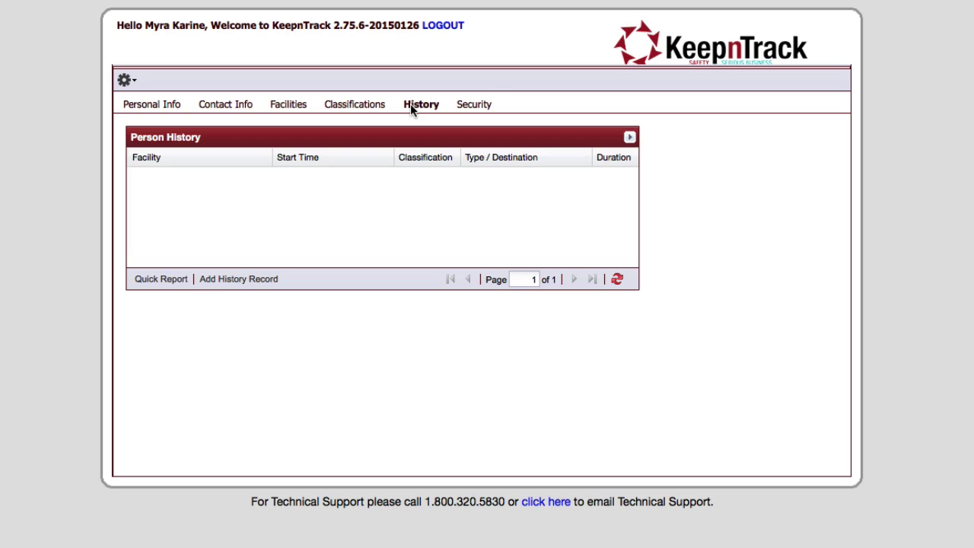
click(223, 279)
click(462, 251)
click(423, 270)
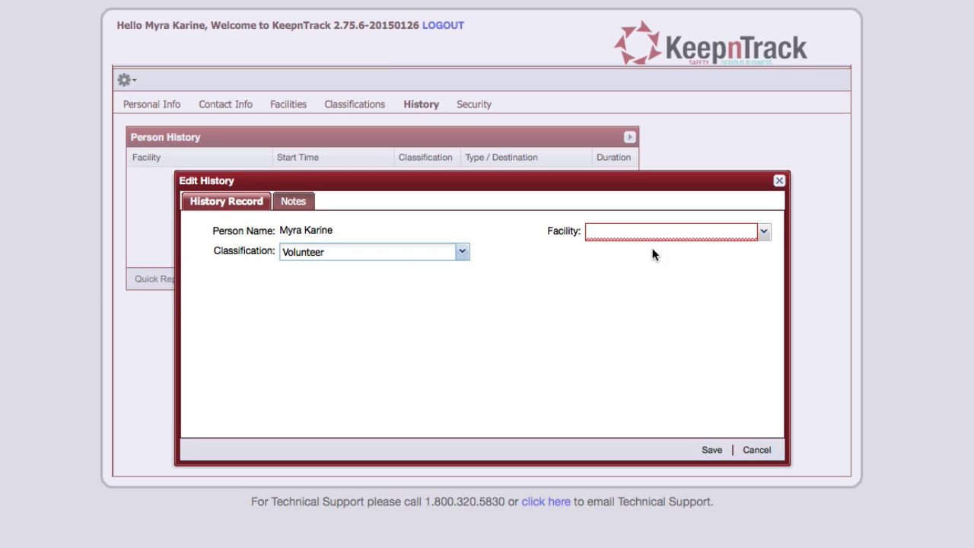
click(712, 451)
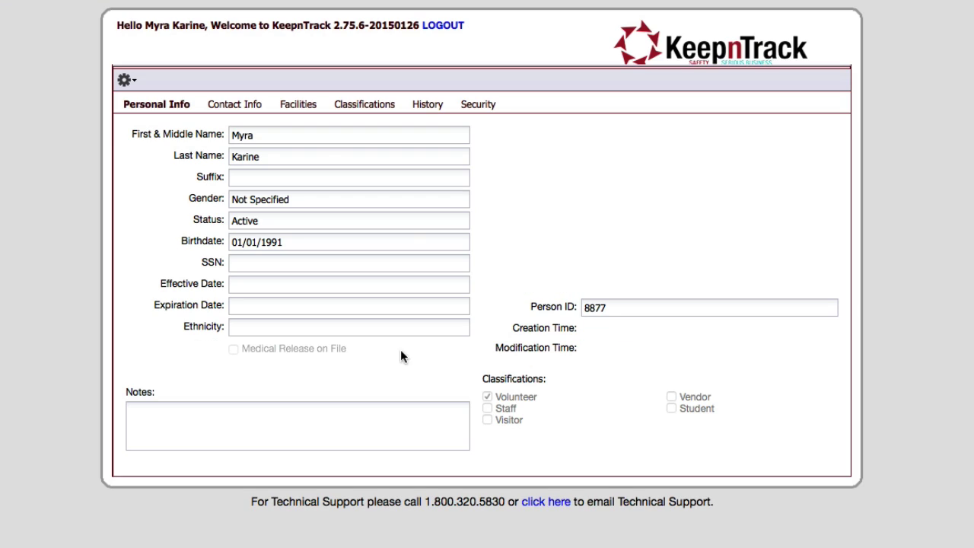
click(445, 102)
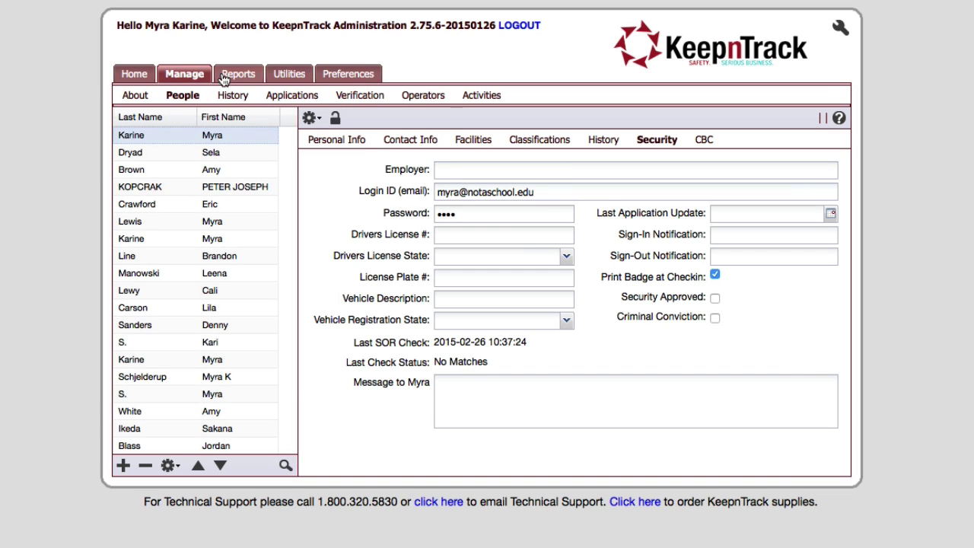
Browse the People and History report name lists under Reports, ending on History reports.
click(223, 76)
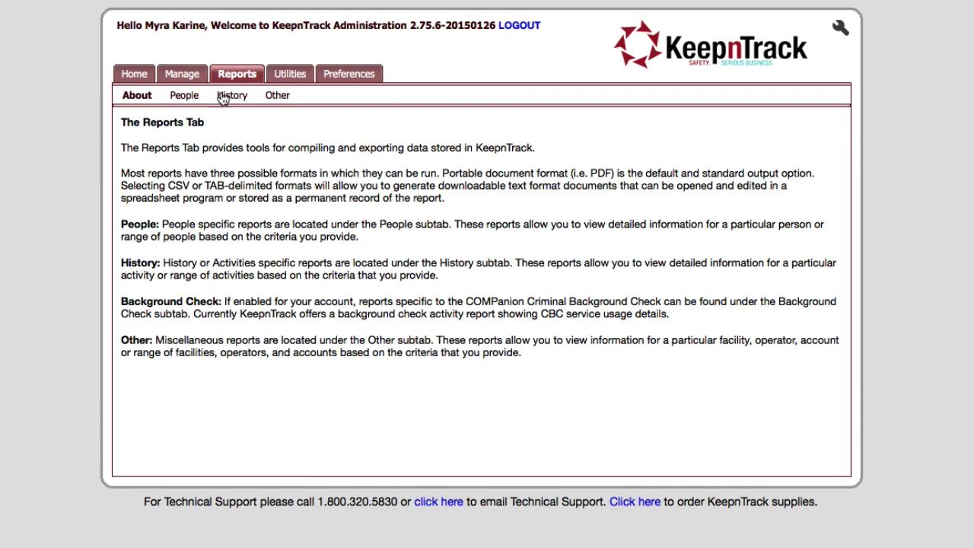
click(191, 97)
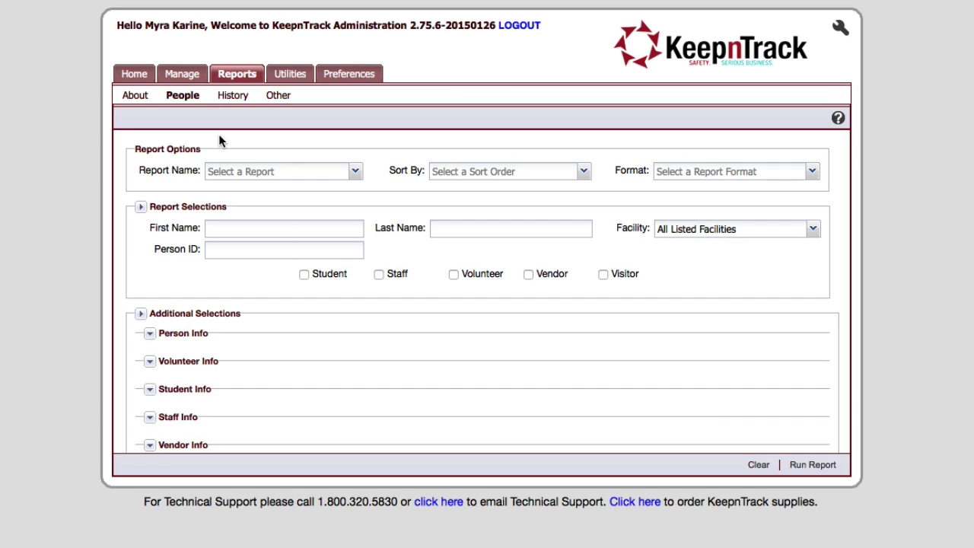
click(354, 171)
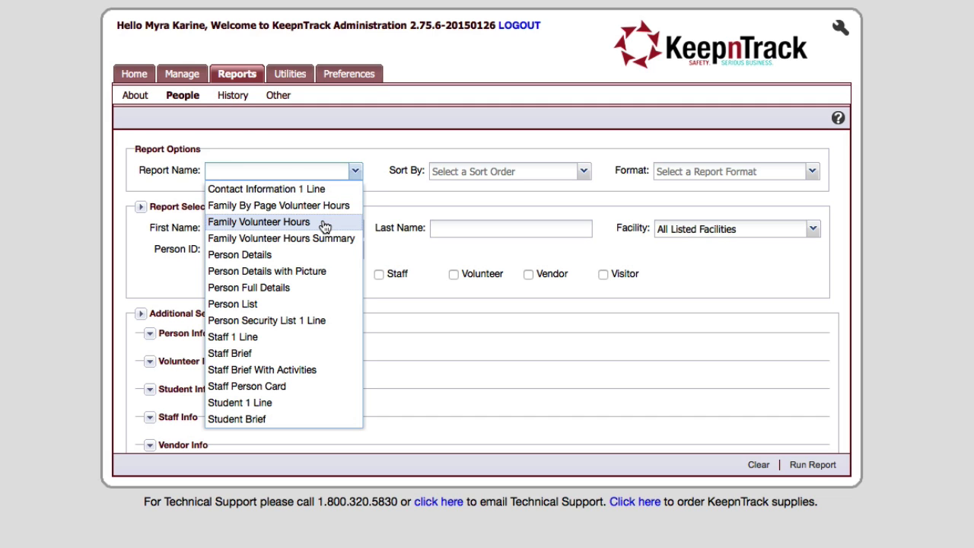
click(232, 96)
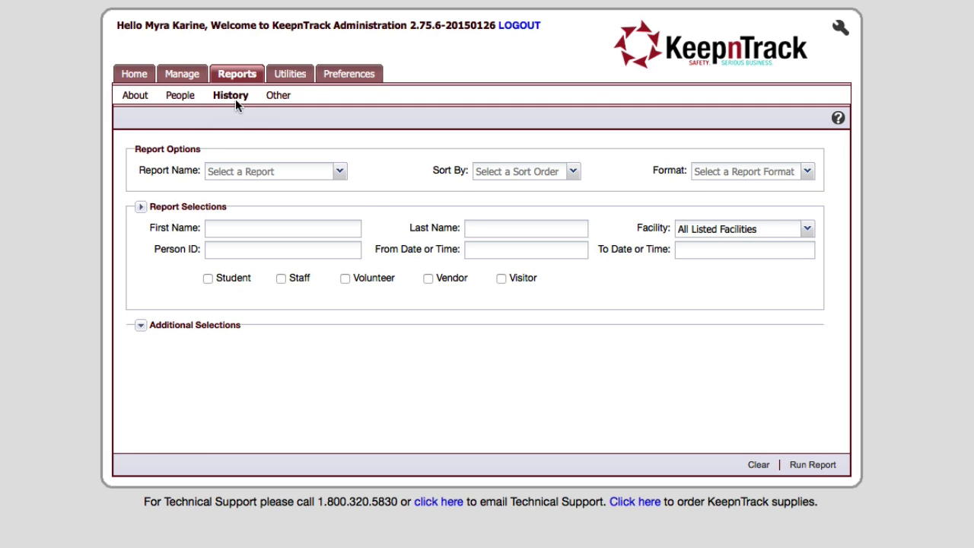
click(340, 174)
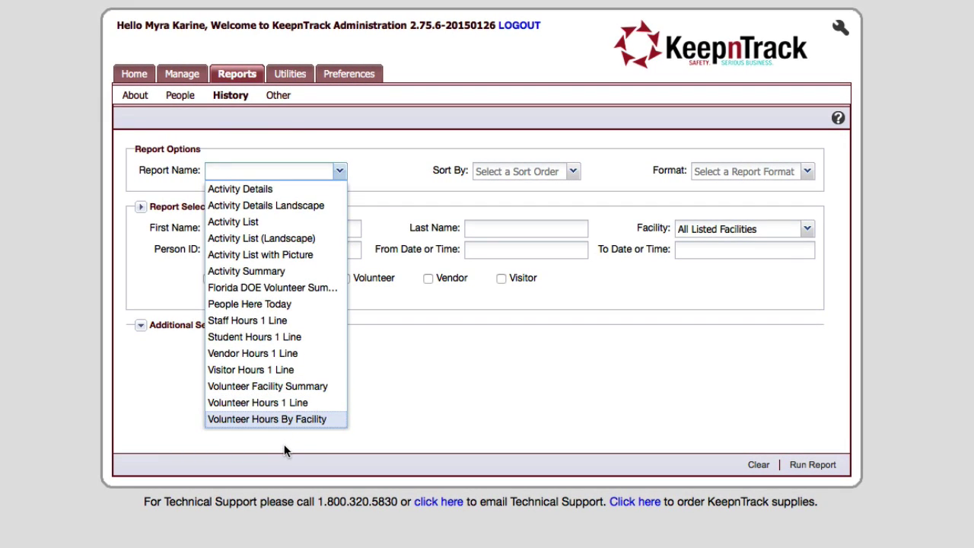
click(285, 428)
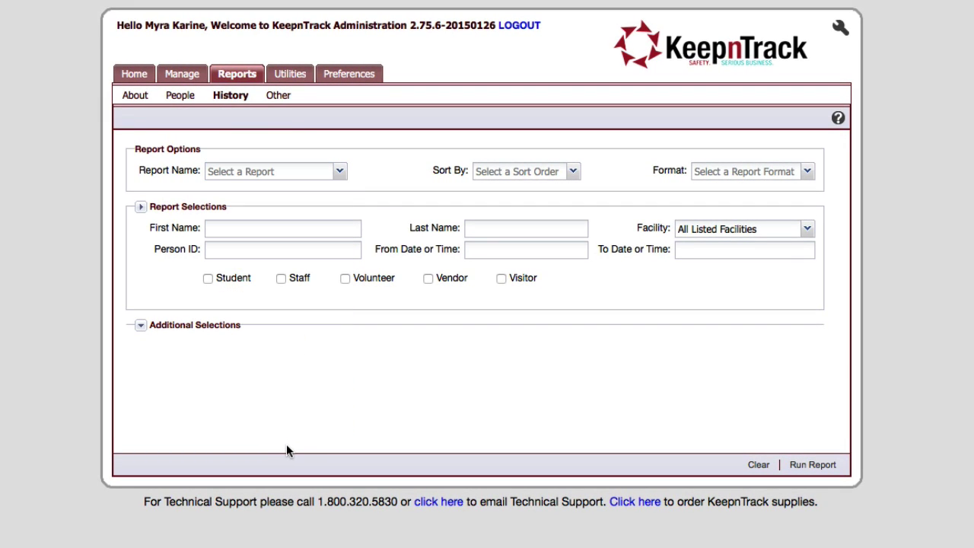